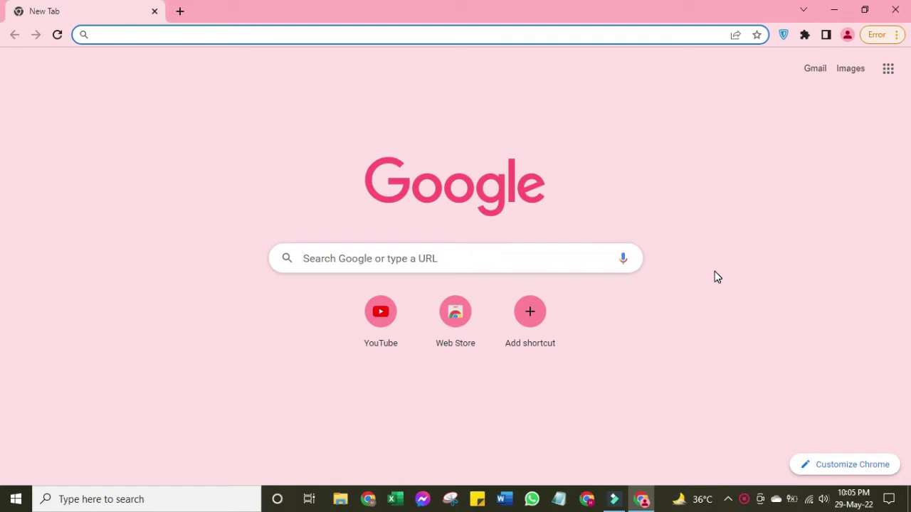
Step: Go to youtube.com/techwithhanan and show the Tech with Hanan channel's uploaded videos
type("you")
key("Right")
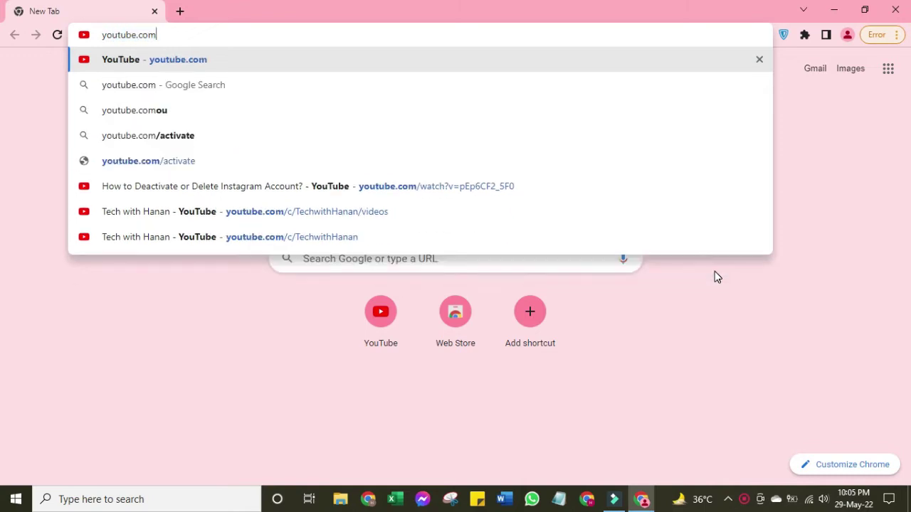
type("/te")
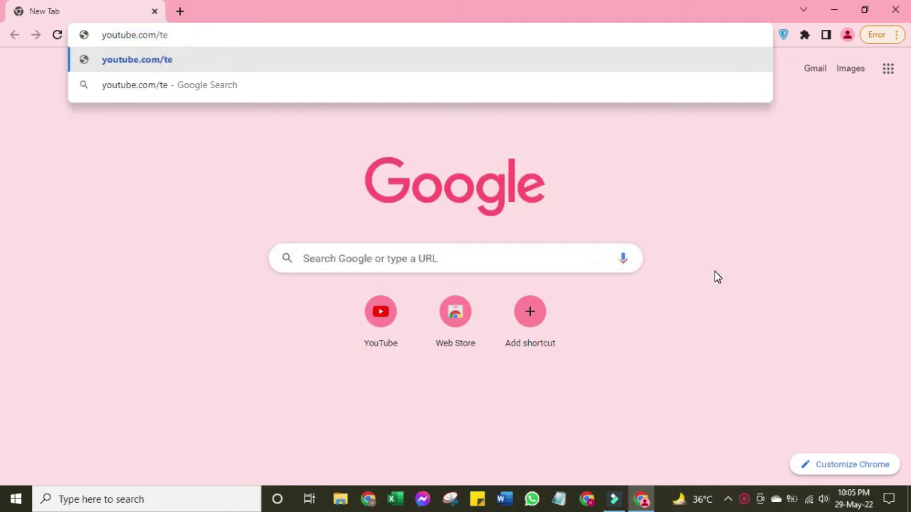
type("chwith")
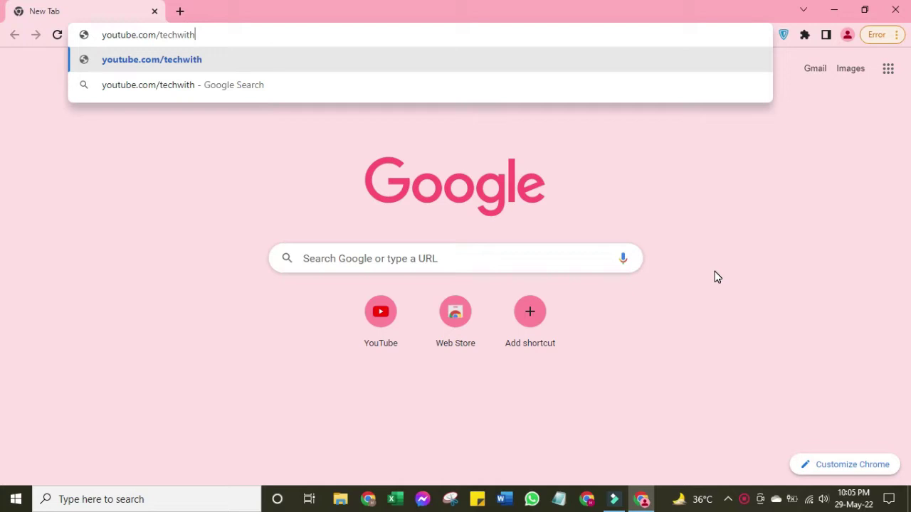
type("hanan")
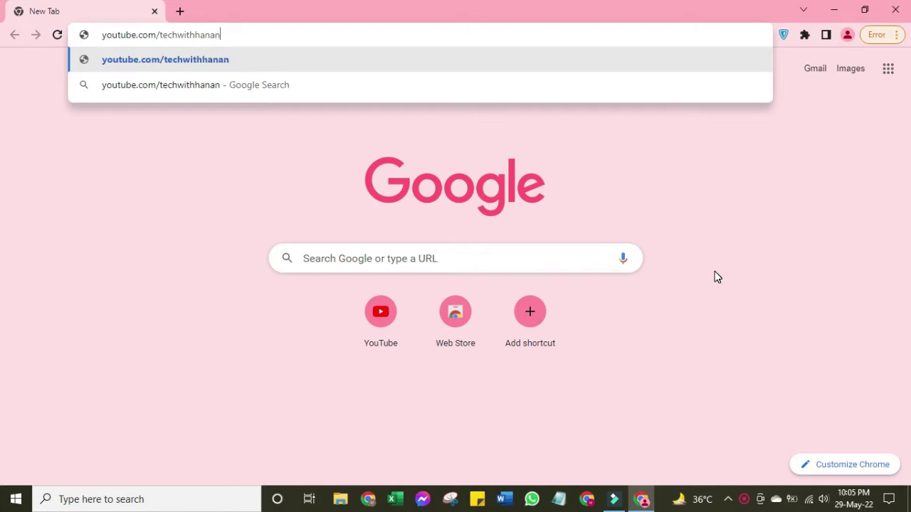
key("Return")
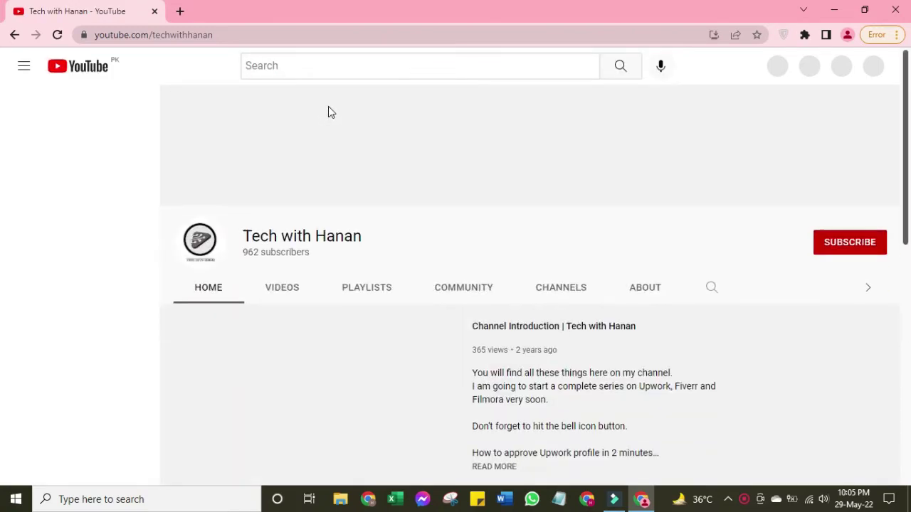
left_click(296, 286)
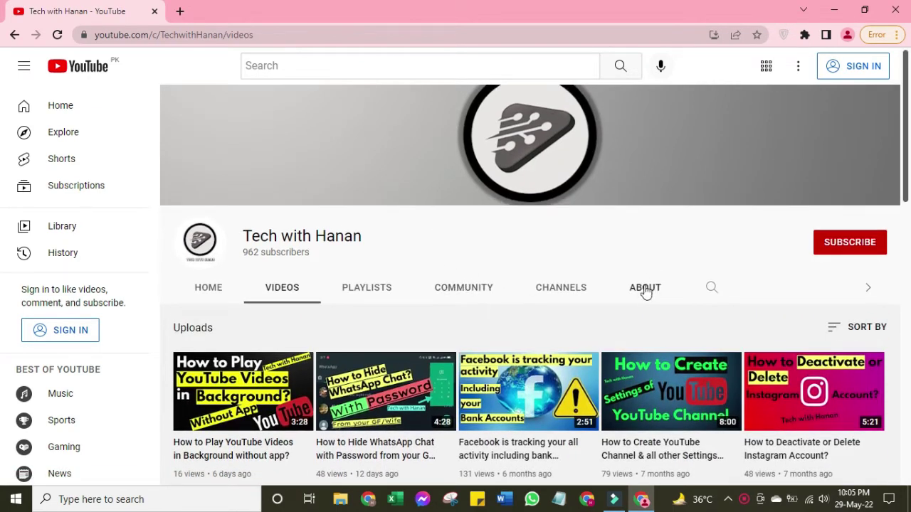
scroll(436, 360, "down", 1)
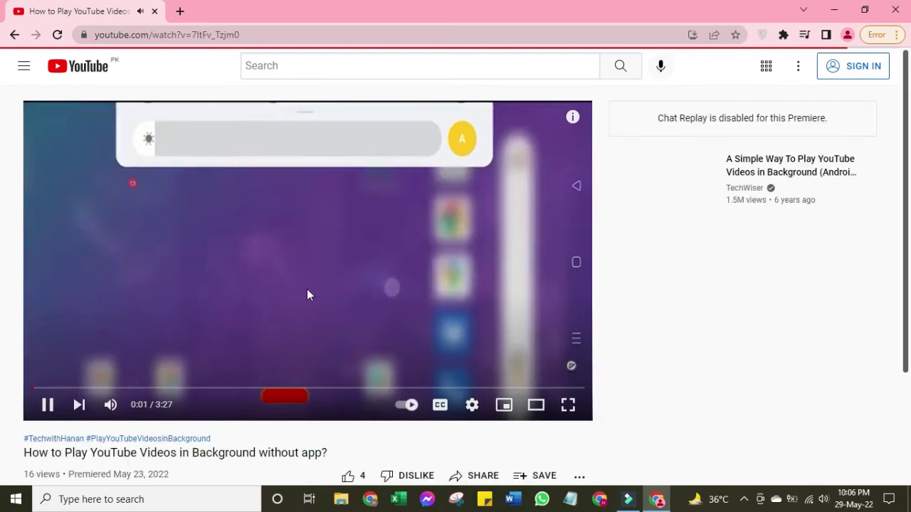
Step: Pause the background-playback video at three seconds and copy its video URL
left_click(258, 312)
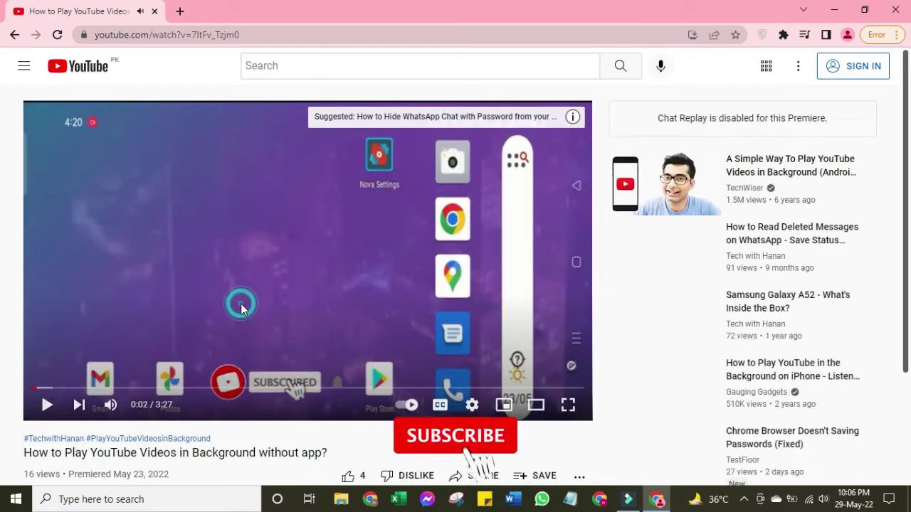
left_click(47, 405)
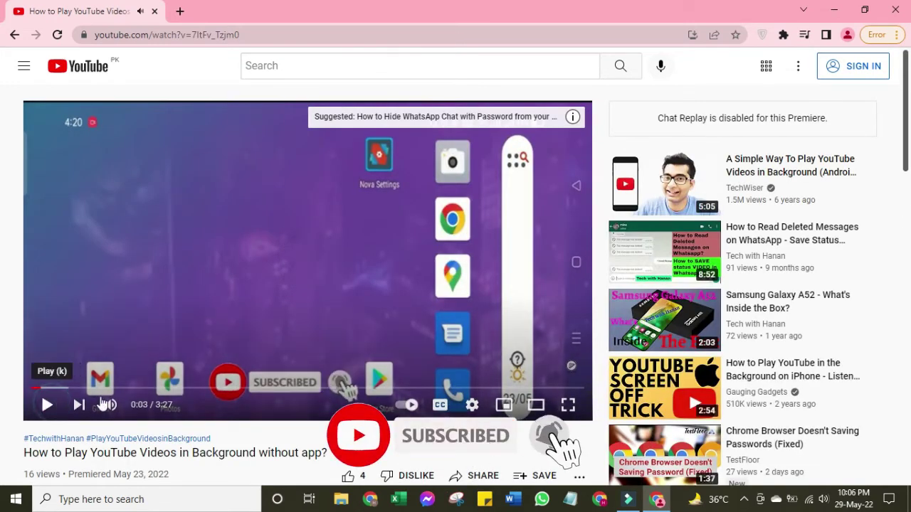
left_click(168, 38)
right_click(236, 200)
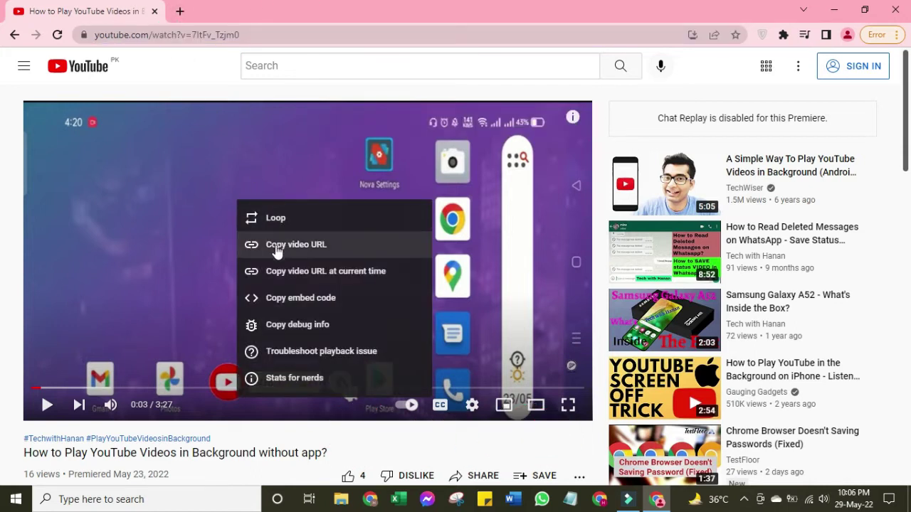
left_click(334, 250)
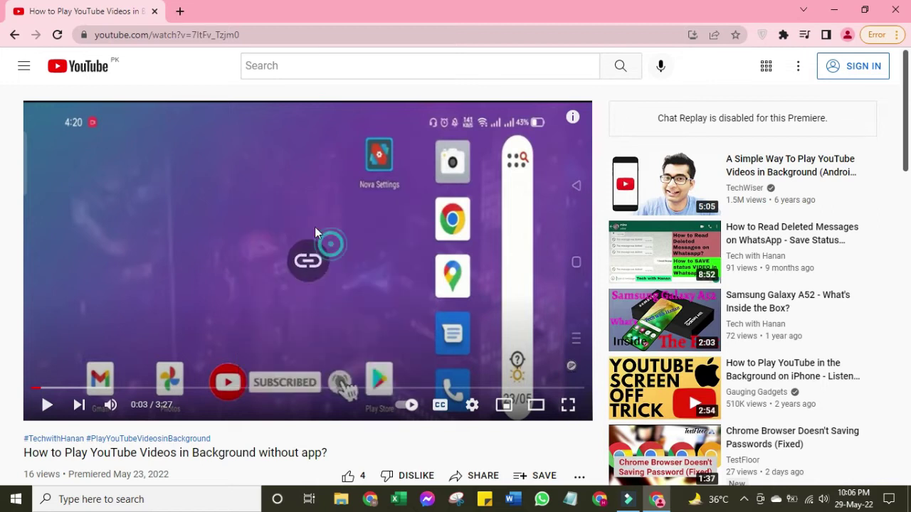
left_click(225, 37)
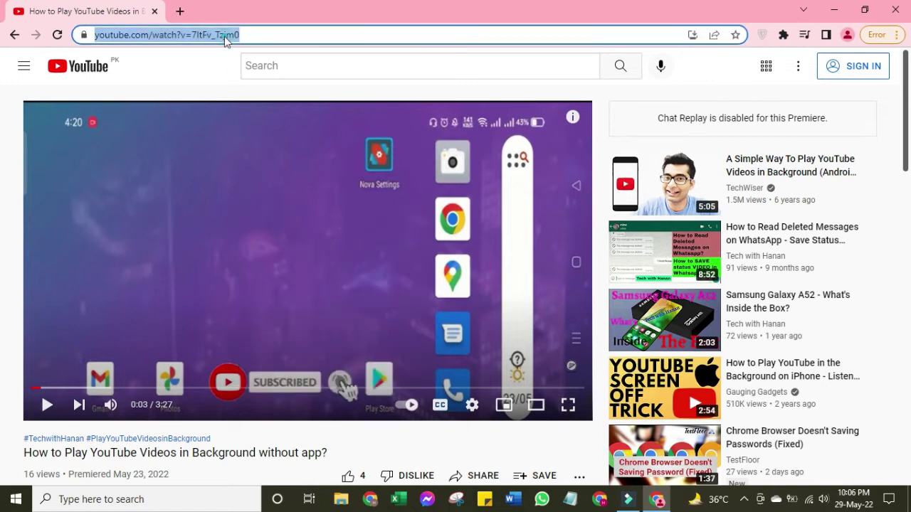
Step: Load yt1s.com in a new empty browser tab
left_click(182, 13)
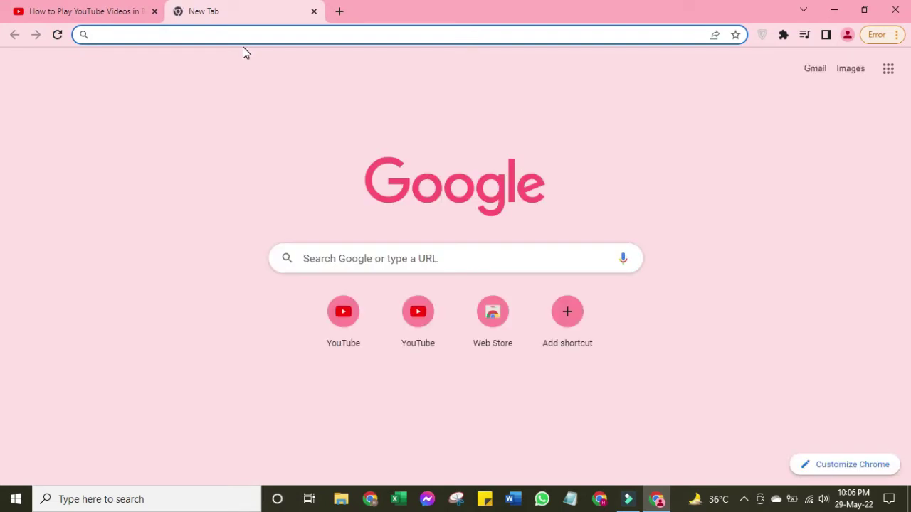
type("yt")
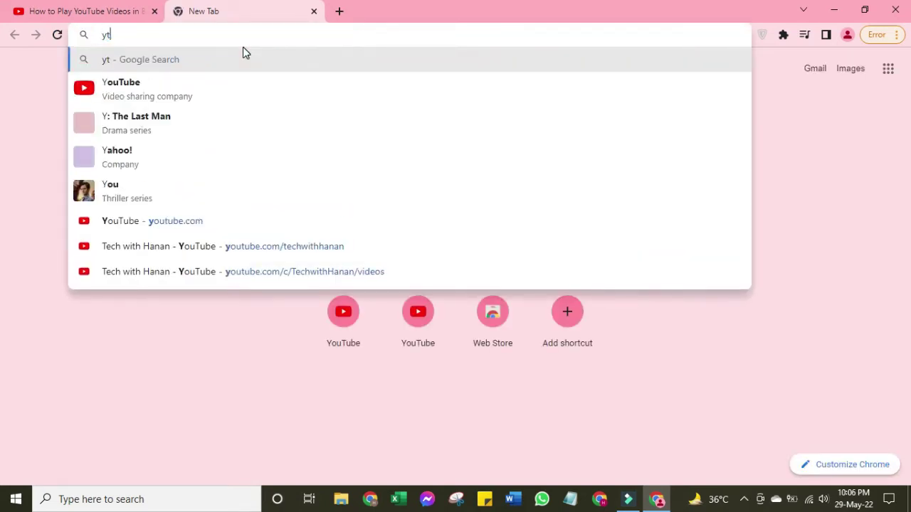
type("1s")
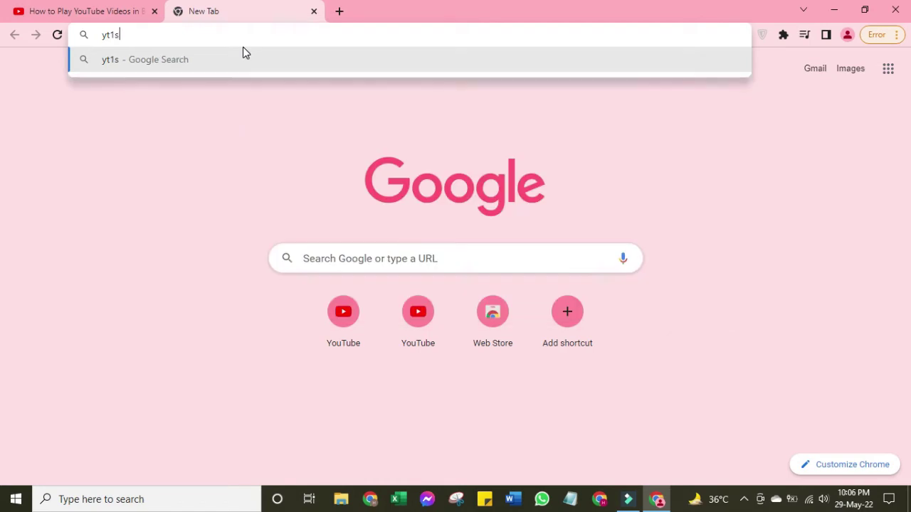
type(".com")
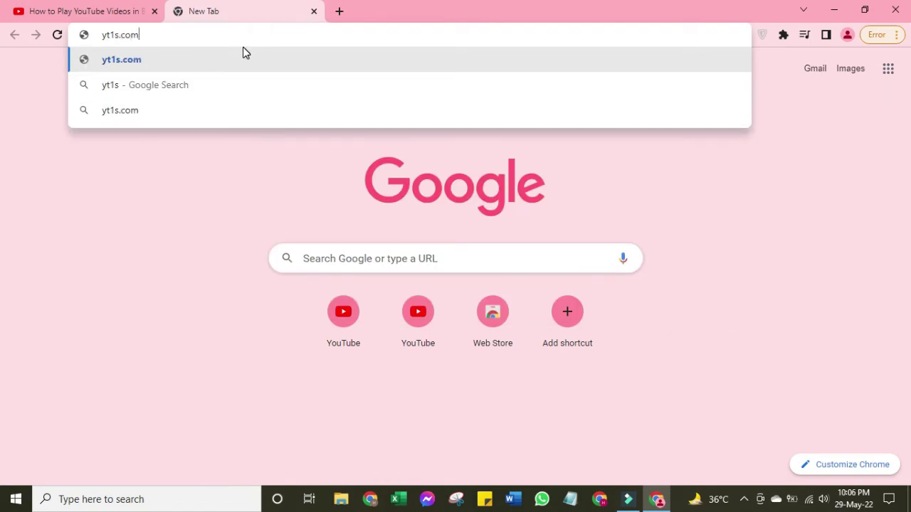
key("Return")
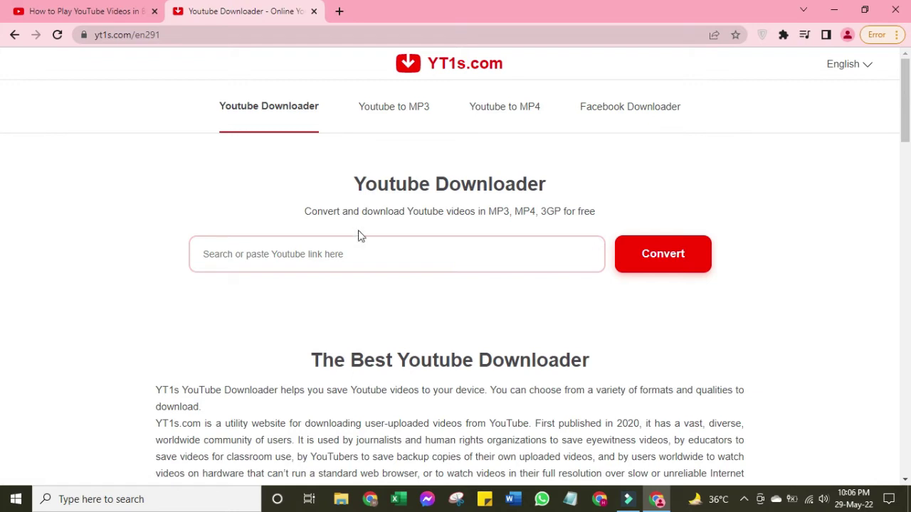
Step: Paste the copied YouTube video link into YT1s and convert it
left_click(350, 255)
type("https://youtu.be/7ItFv_Tzjm0")
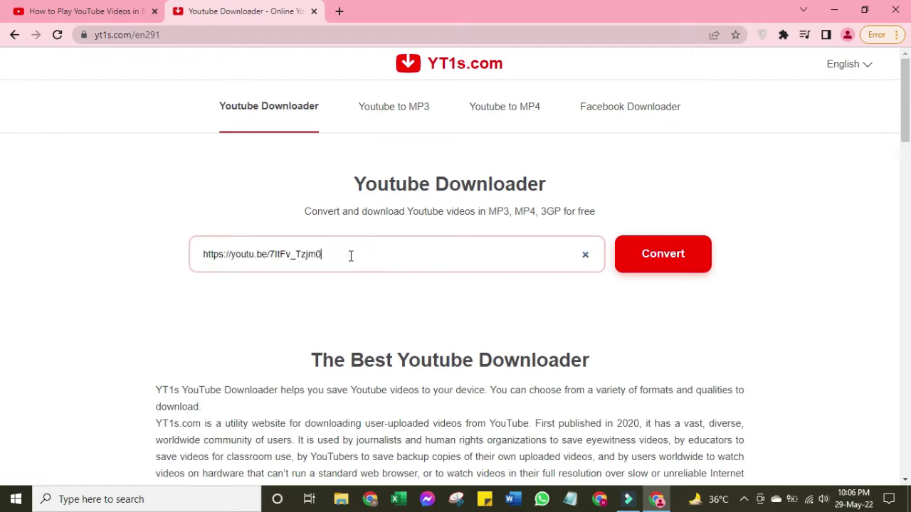
left_click(661, 262)
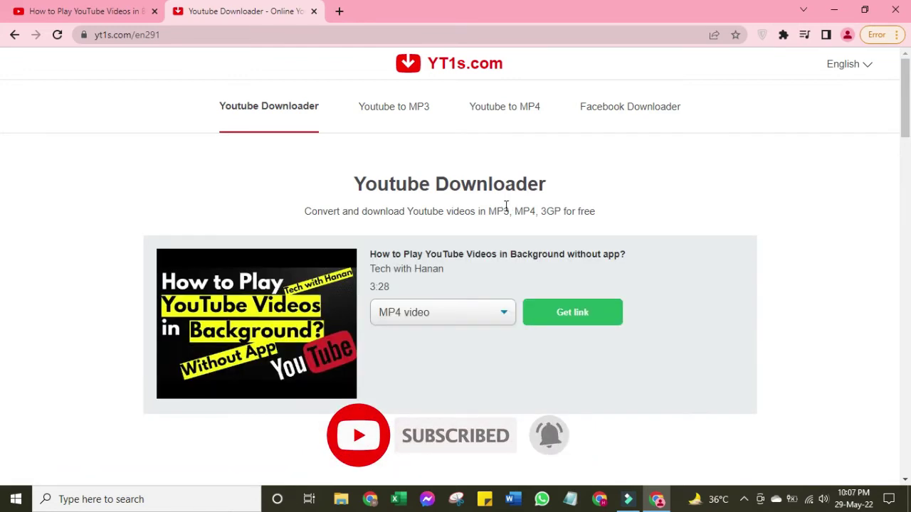
scroll(427, 228, "down", 1)
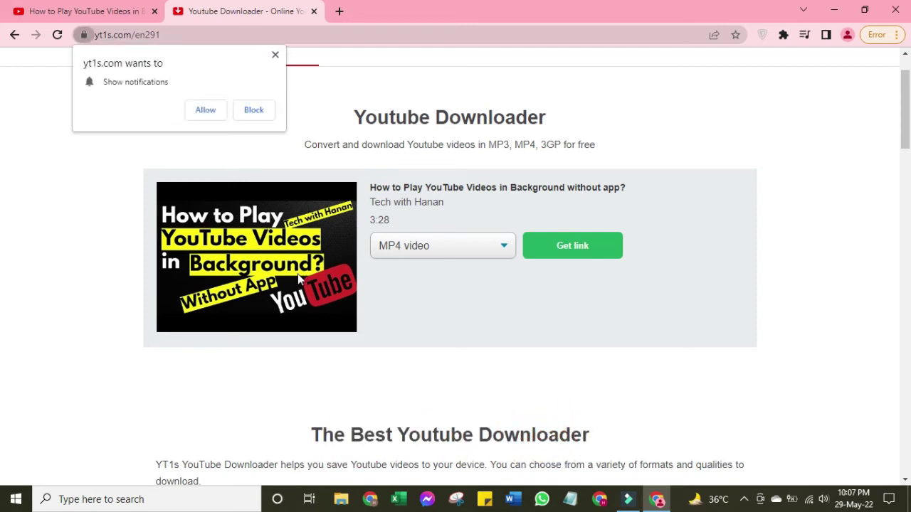
Step: Pick 720p MP4 (11.3 MB) quality and generate its download link
left_click(275, 57)
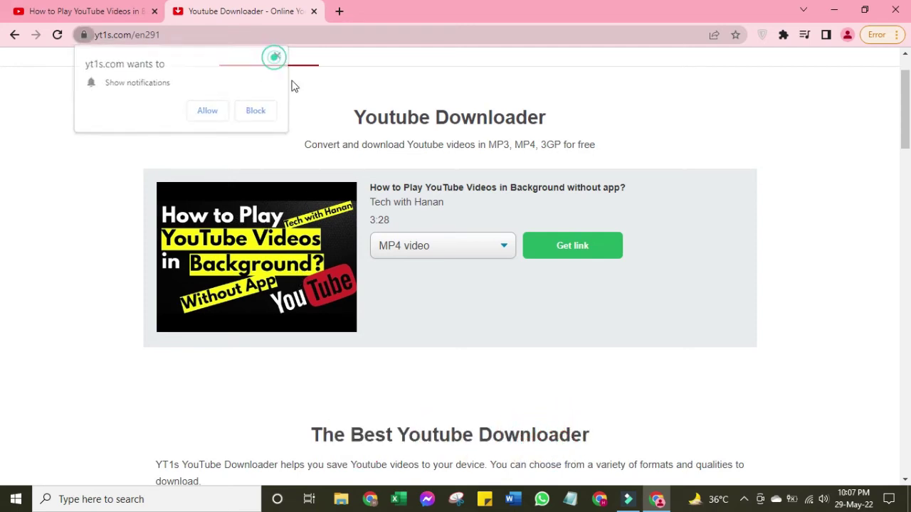
left_click(428, 256)
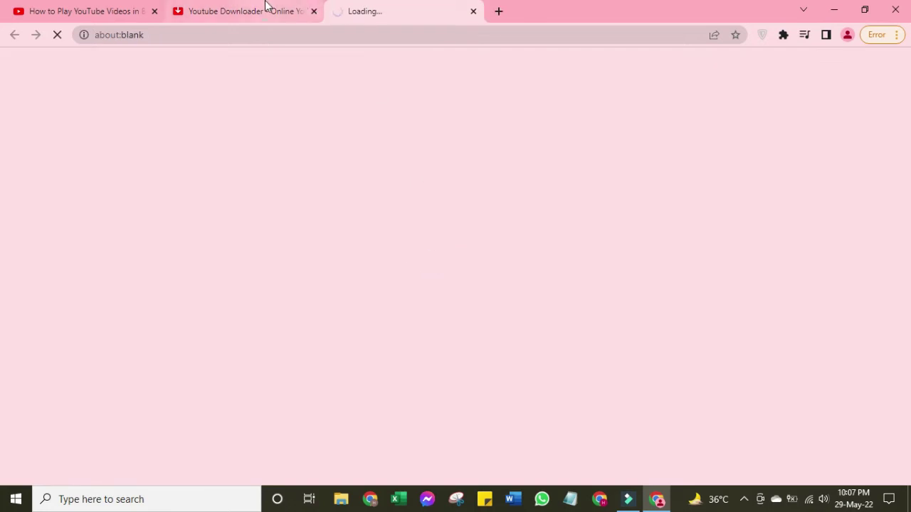
left_click(264, 9)
left_click(485, 246)
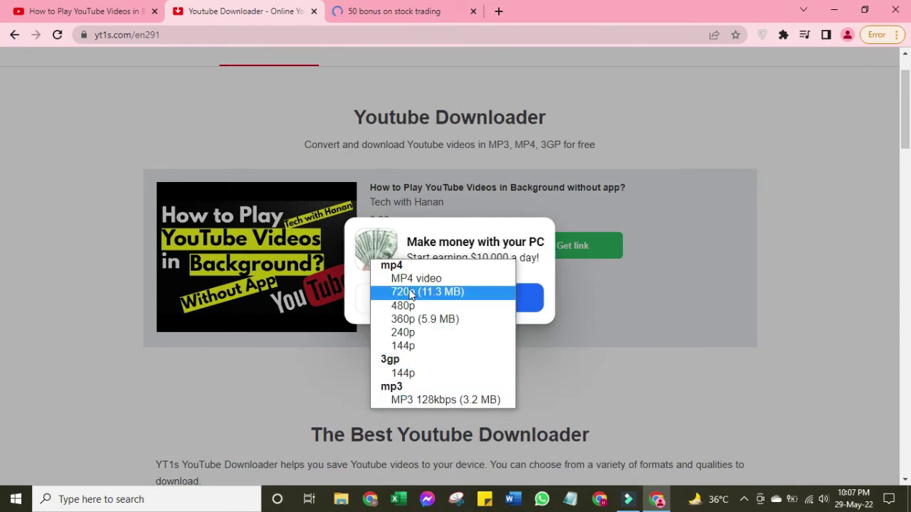
left_click(441, 294)
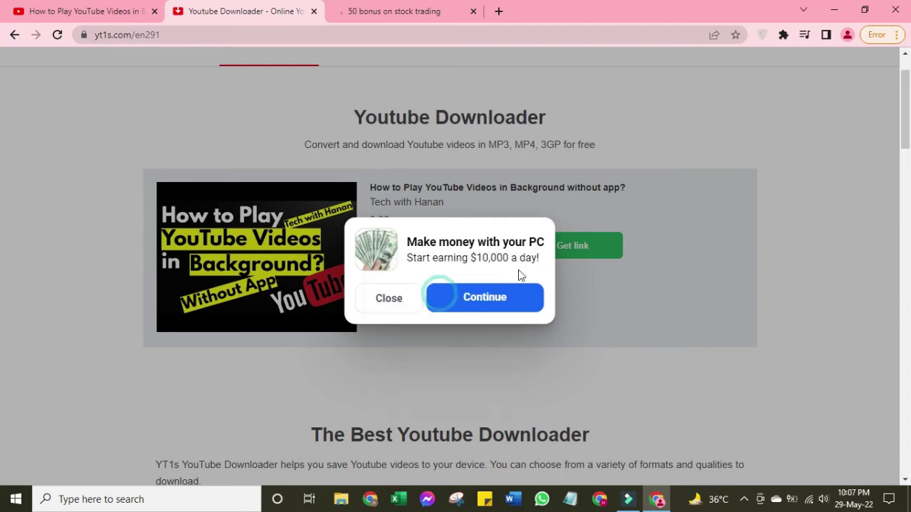
left_click(390, 297)
left_click(600, 250)
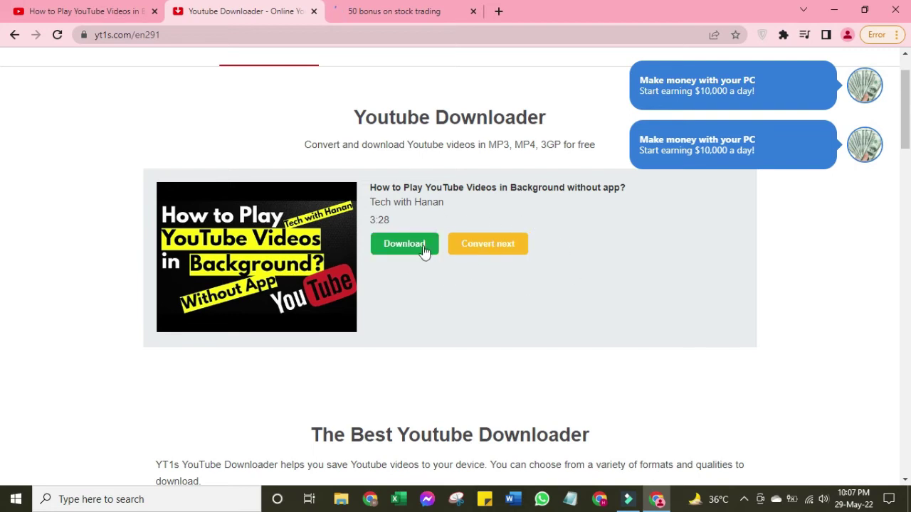
Step: Start the 720p download and close the stock-trading, OctaFX and loading ad tabs
left_click(417, 246)
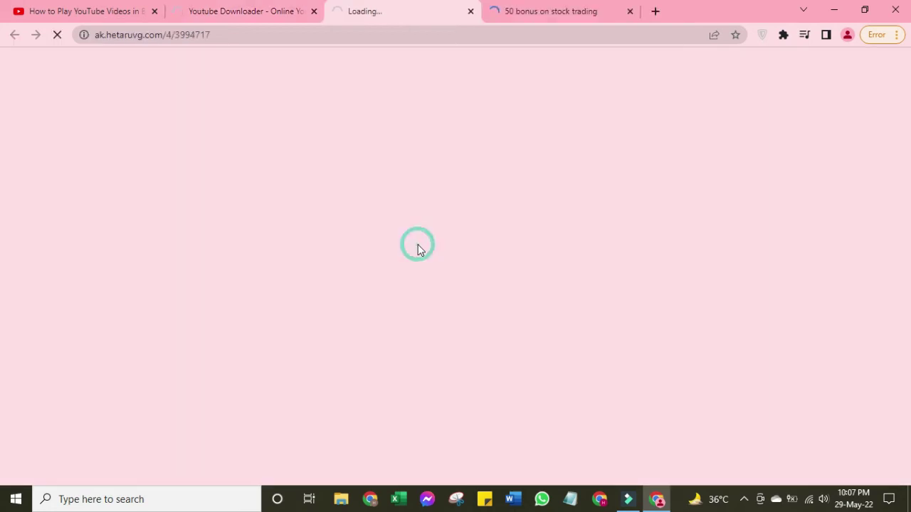
left_click(288, 7)
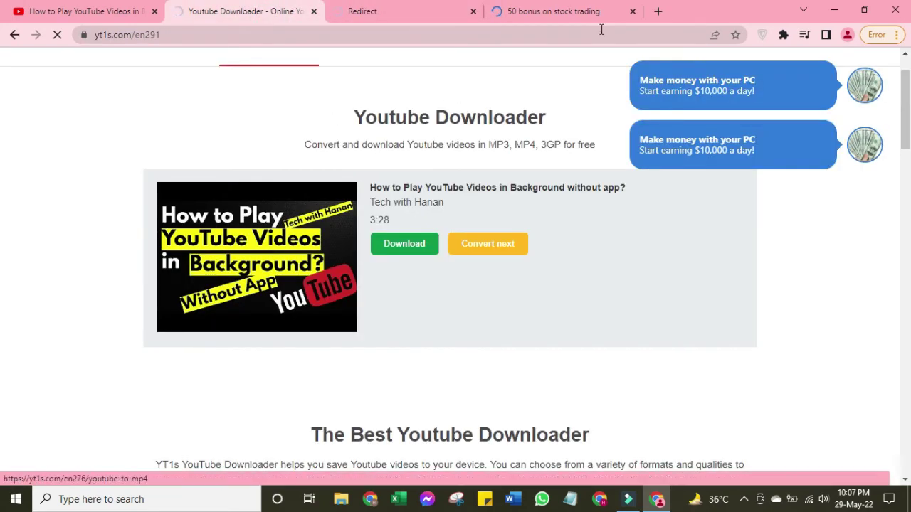
left_click(632, 11)
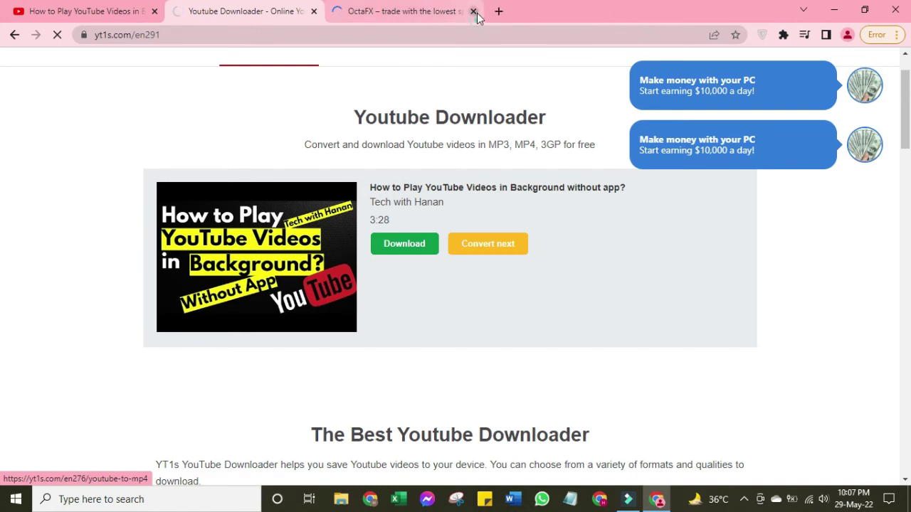
left_click(474, 13)
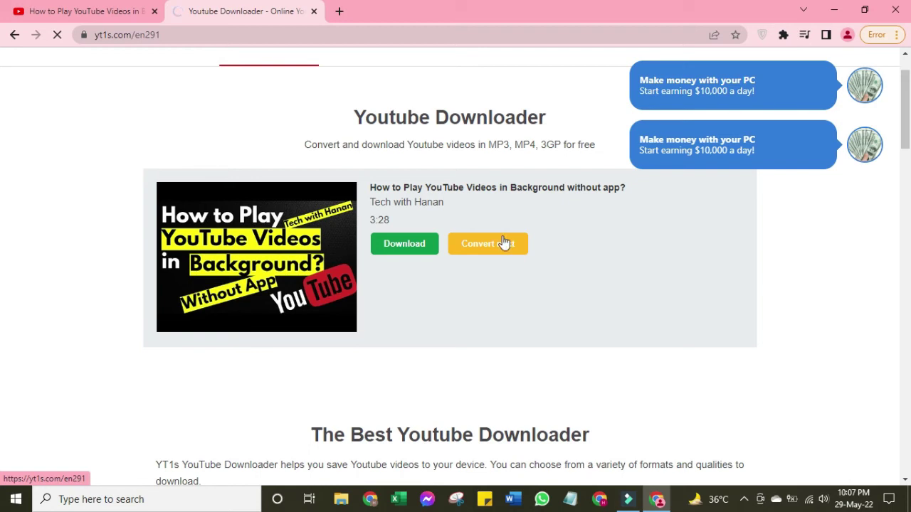
left_click(423, 255)
left_click(249, 9)
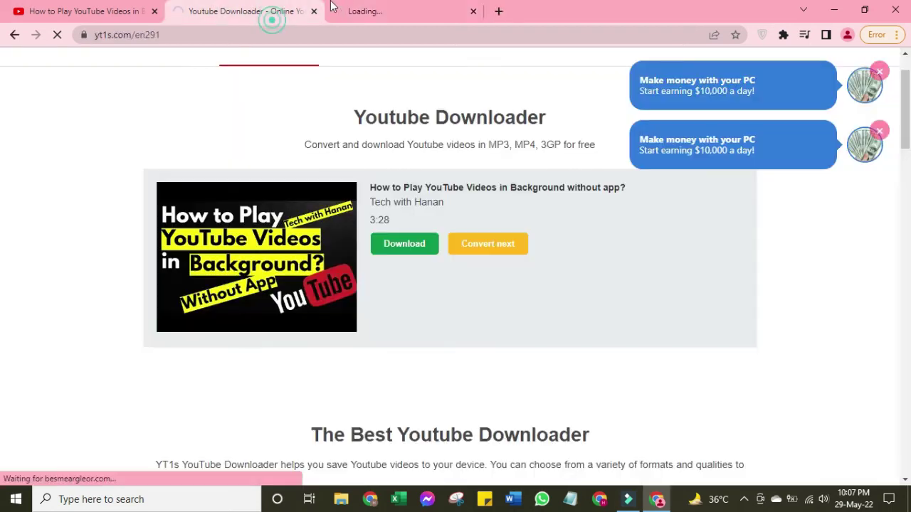
left_click(474, 12)
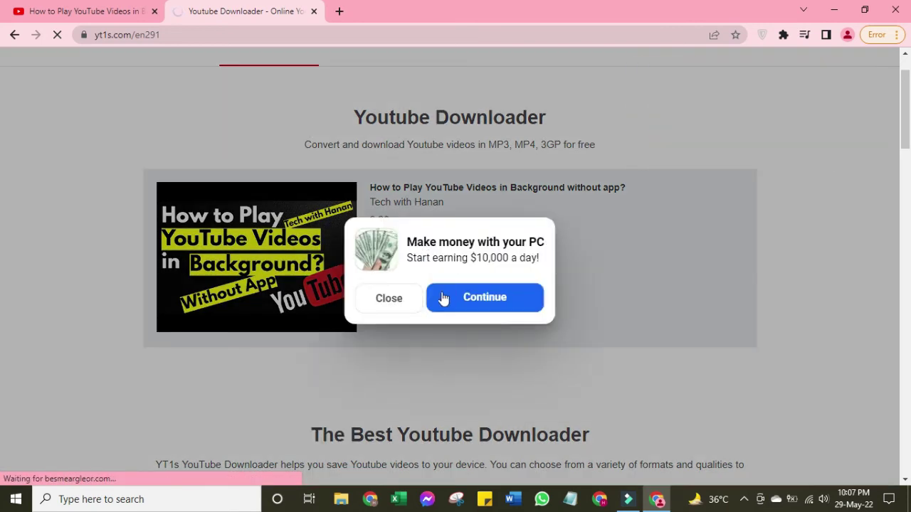
Step: Dismiss the money-making ad popup covering the YT1s page
left_click(388, 298)
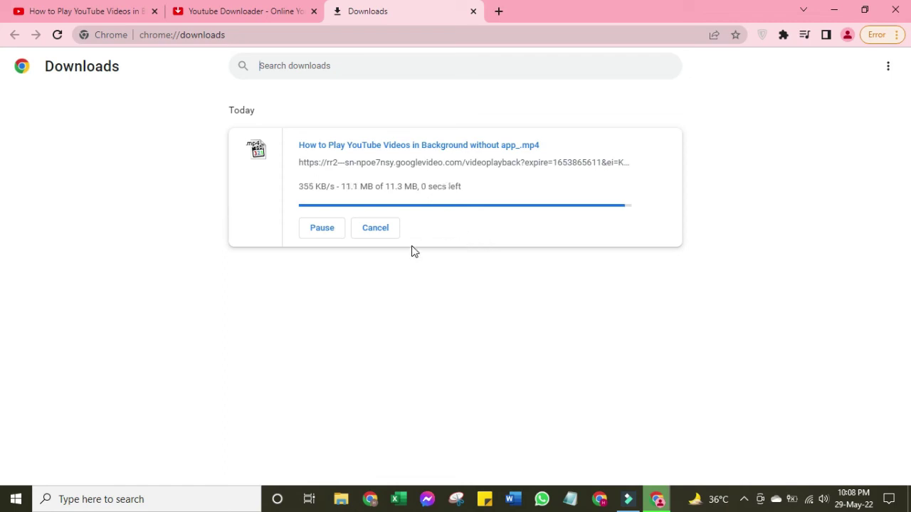
Step: Open the downloaded background-playback MP4 in Media Player Classic from Chrome's Downloads page
left_click(366, 149)
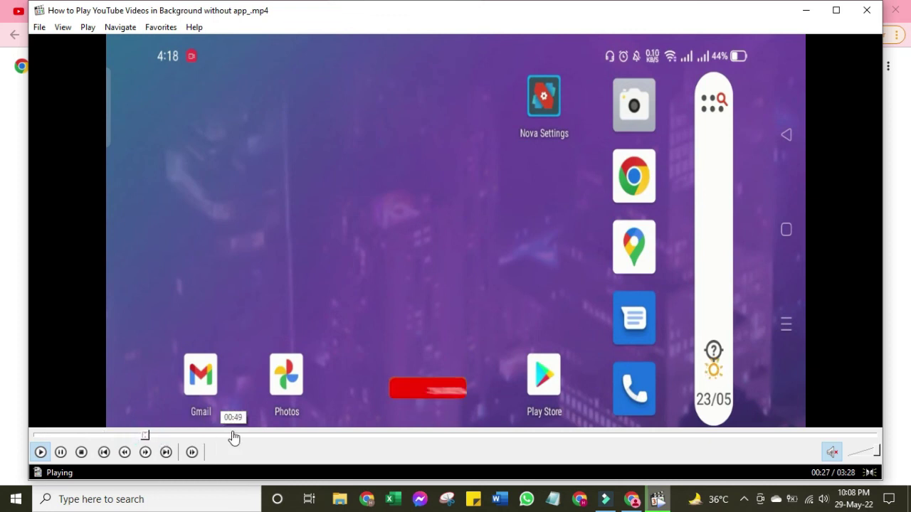
Step: Seek the video to about 00:49, then to 02:24, to check playback
left_click(231, 436)
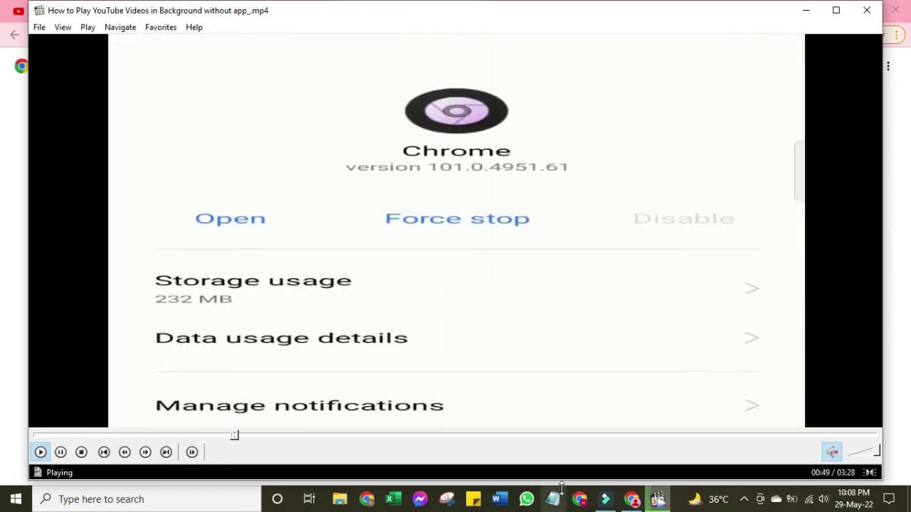
left_click(614, 436)
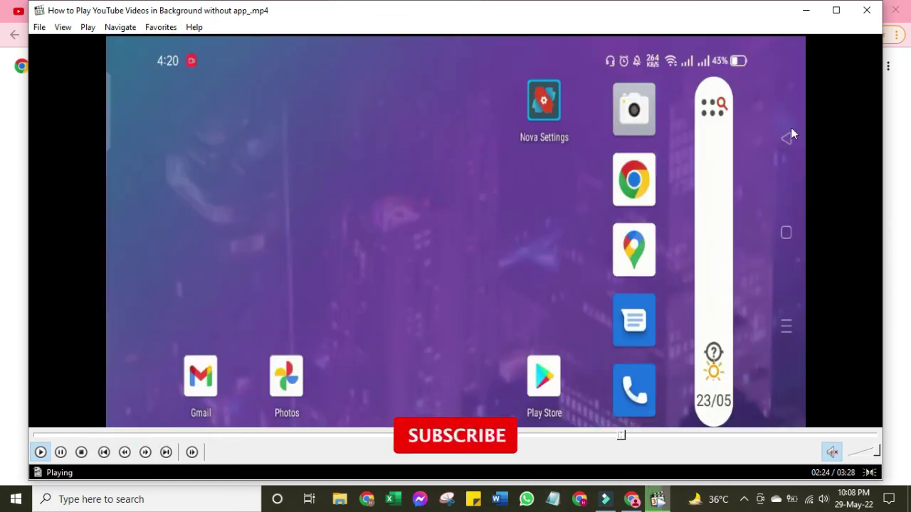